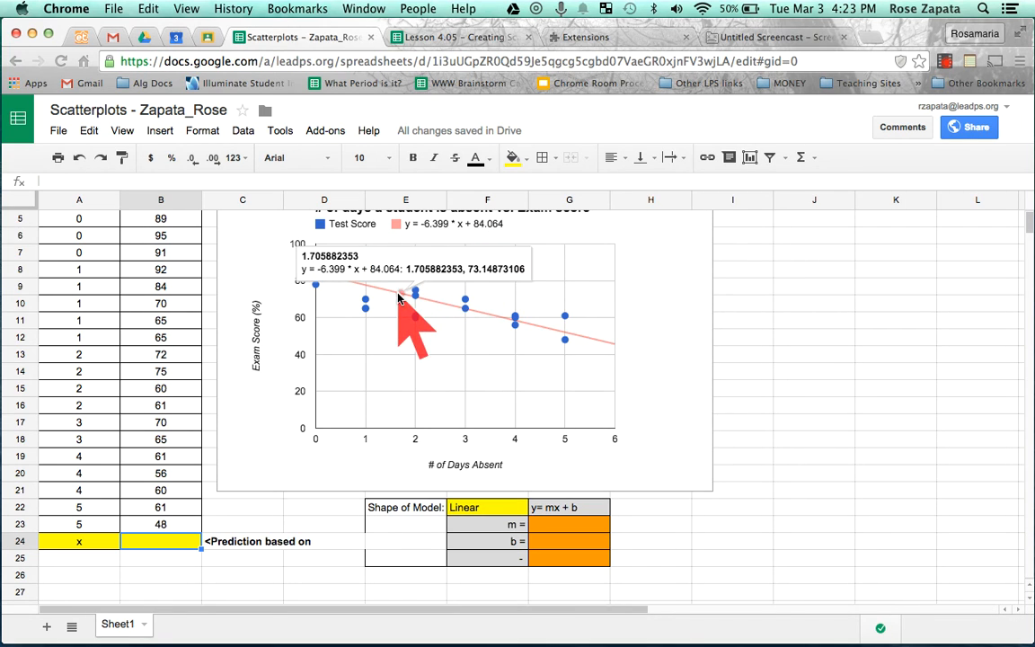
- Enter 6 as the number of days absent in the prediction row's x cell, A24
{"action": "left_click", "coordinate": [82, 543]}
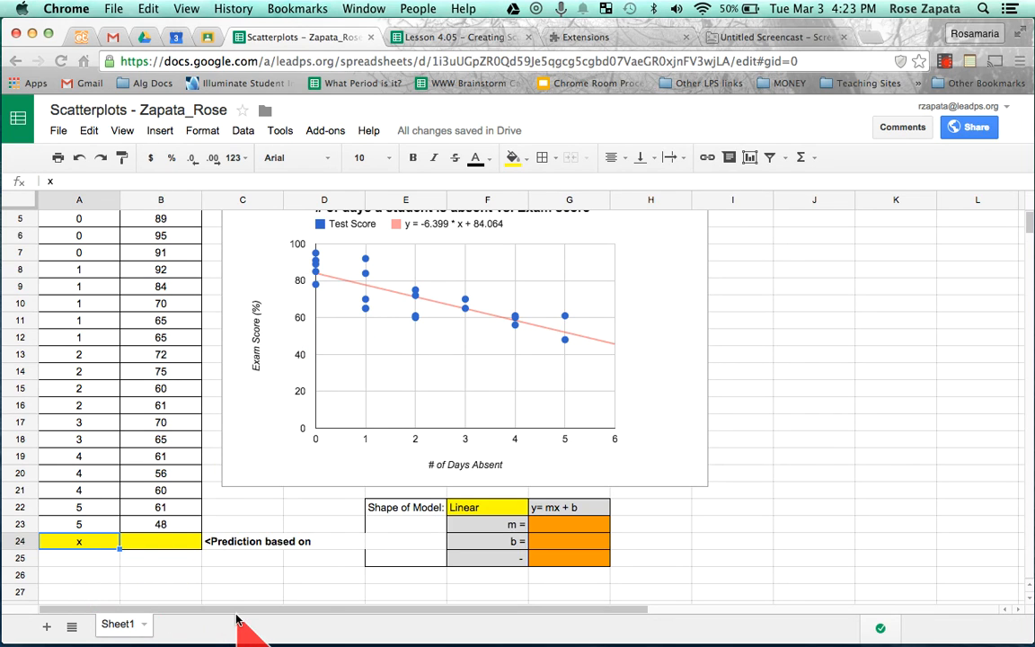
{"action": "type", "text": "6"}
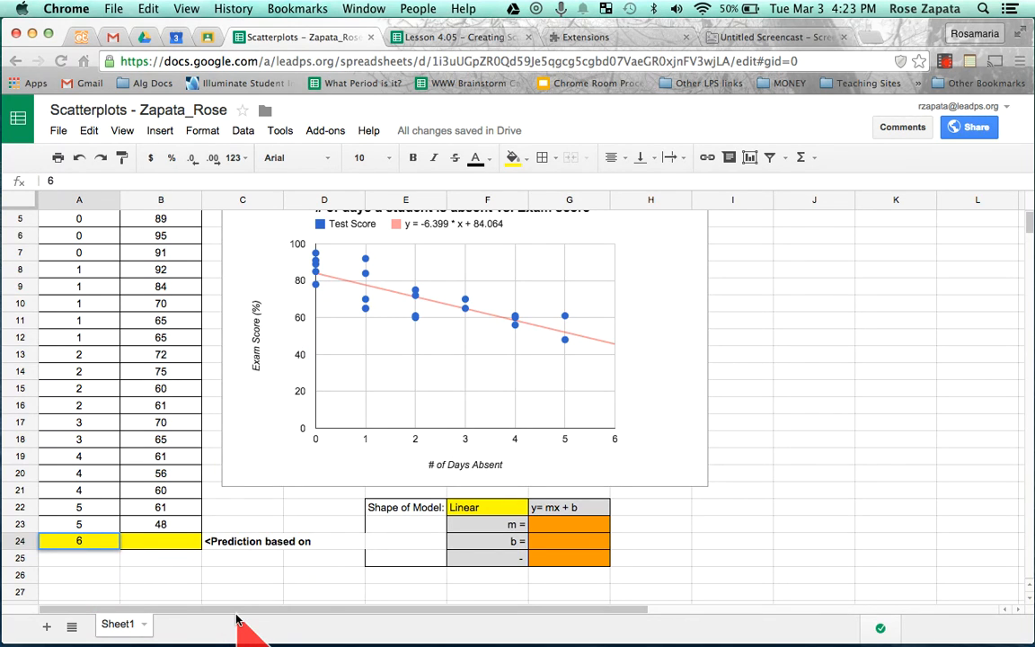
{"action": "key", "text": "Return"}
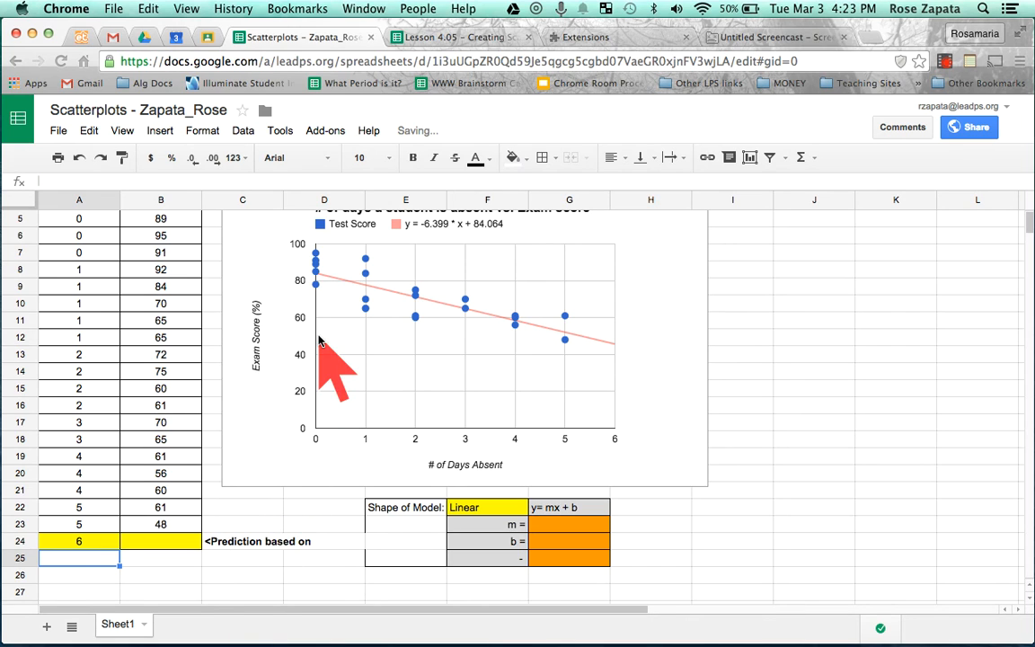
{"action": "left_click", "coordinate": [180, 544]}
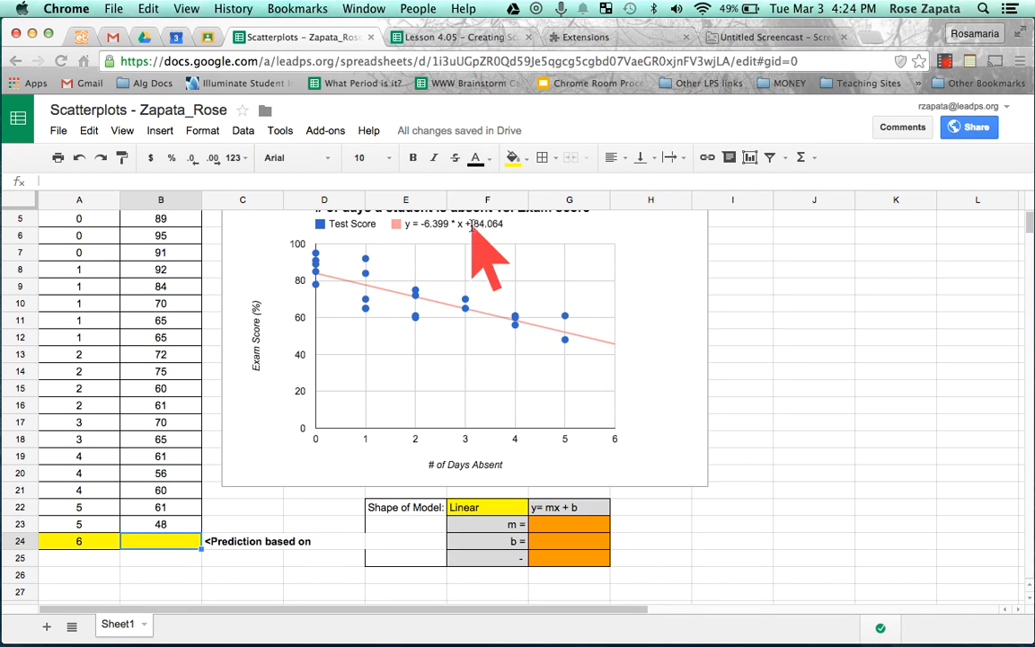
- Add the note "slope intercept form!" in H22, beside the y= mx + b cell
{"action": "left_click", "coordinate": [499, 509]}
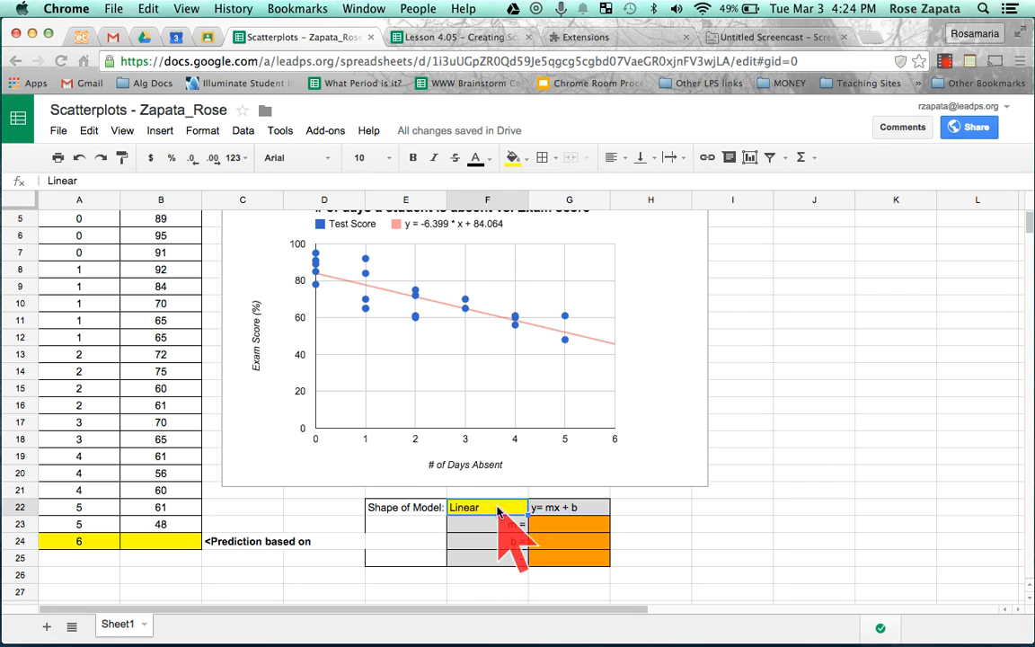
{"action": "left_click", "coordinate": [561, 506]}
{"action": "left_click", "coordinate": [644, 510]}
{"action": "type", "text": "slope inter"}
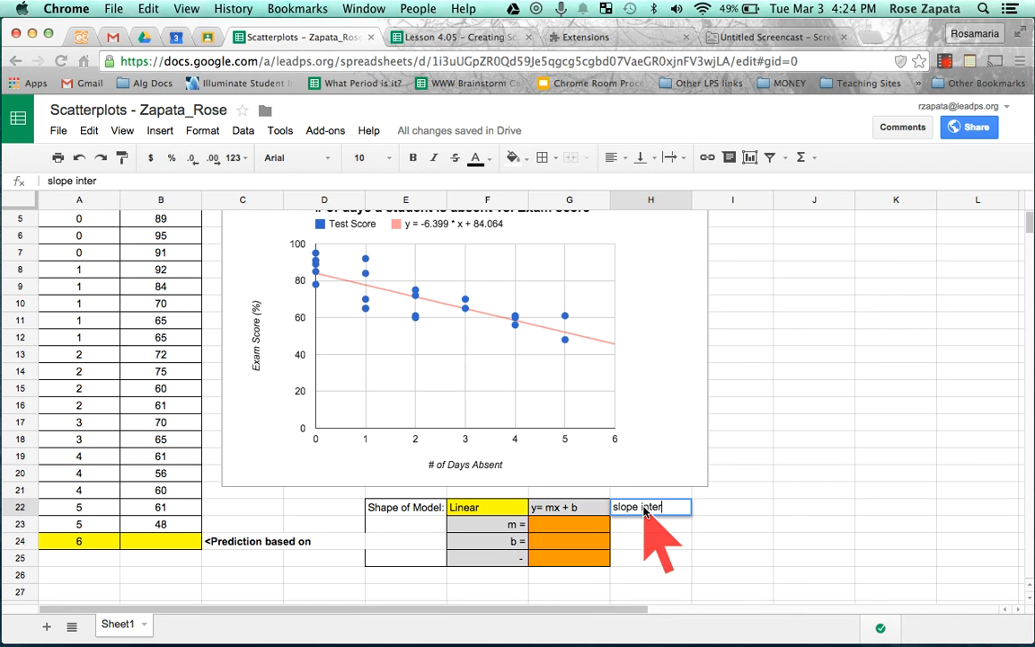
{"action": "type", "text": "cept form!"}
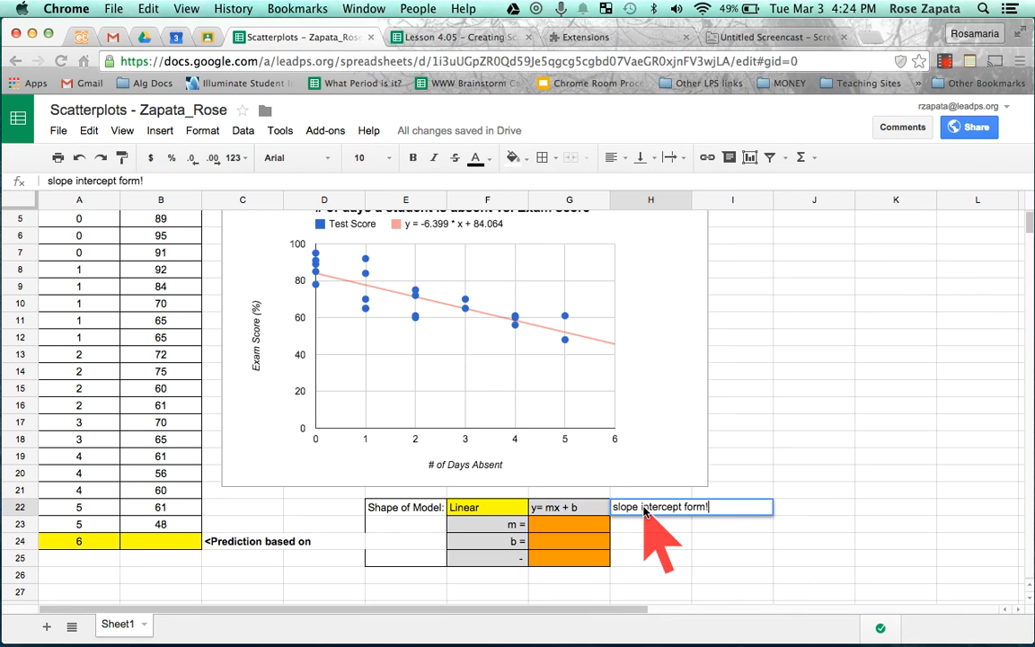
{"action": "key", "text": "Return"}
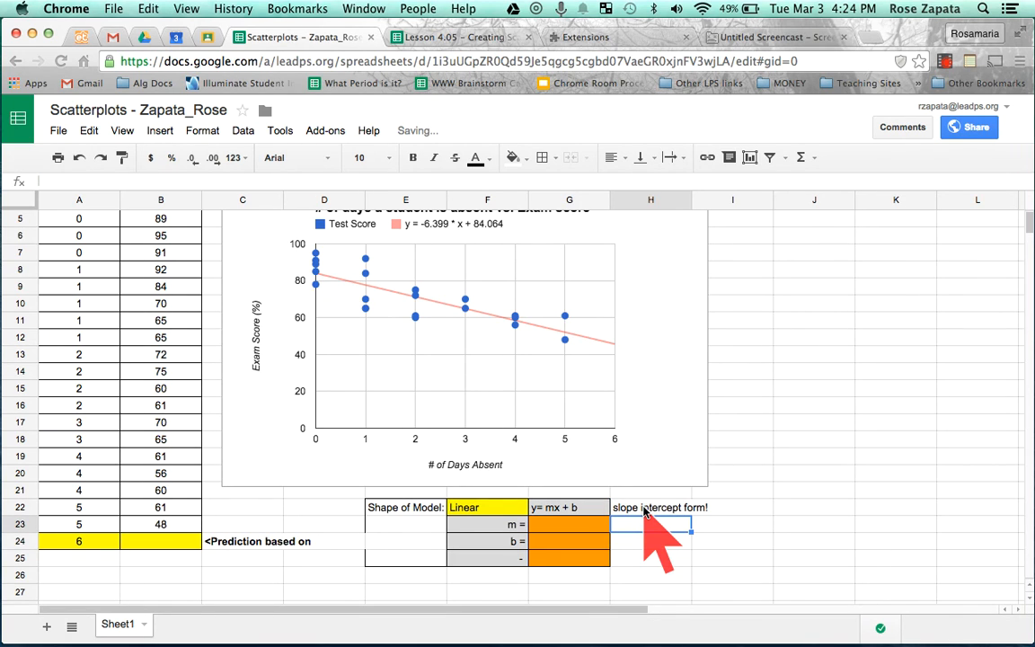
- Label the m row "slope" in H23 and the b row "y-intercept" in H24
{"action": "type", "text": "s"}
{"action": "key", "text": "BackSpace"}
{"action": "type", "text": "lope"}
{"action": "key", "text": "Return"}
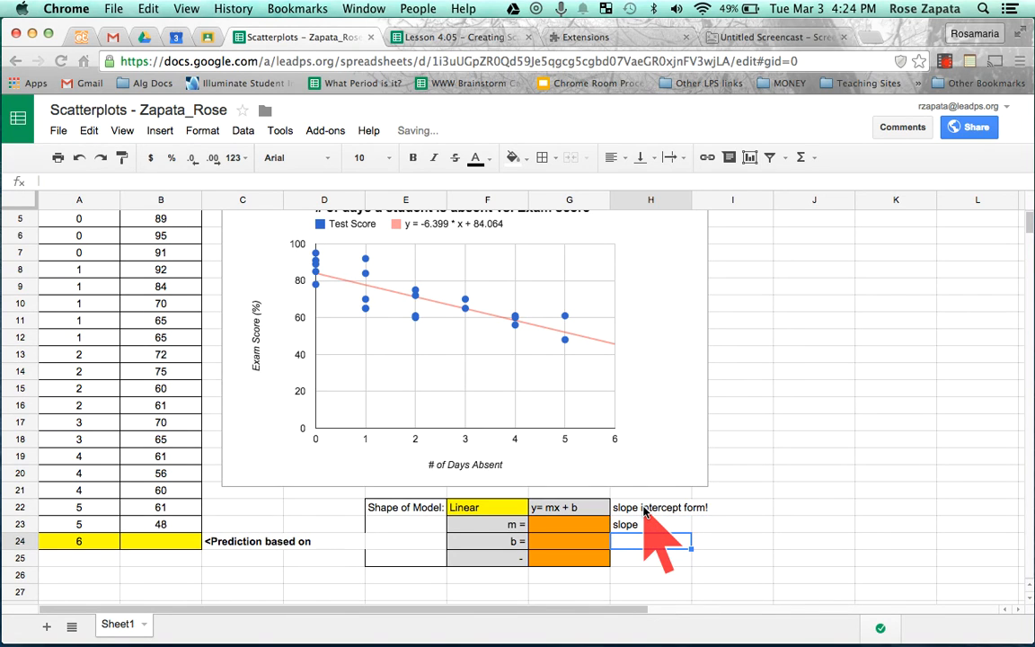
{"action": "type", "text": "y-intercept"}
{"action": "key", "text": "Return"}
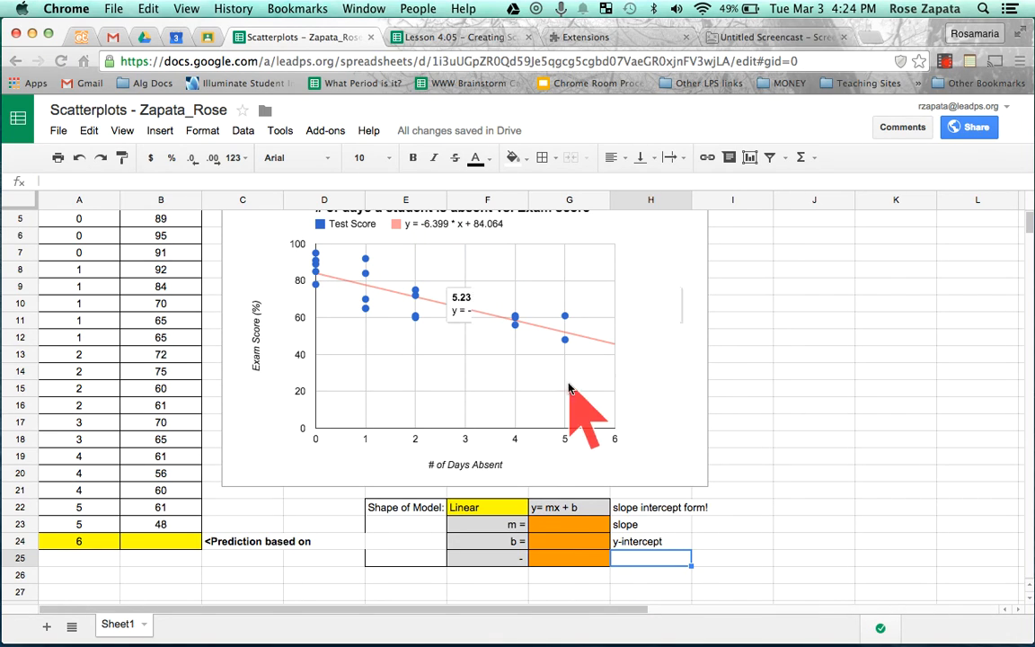
- Enter the trendline equation's slope, -6.399, as the m value in G23
{"action": "left_click", "coordinate": [433, 225]}
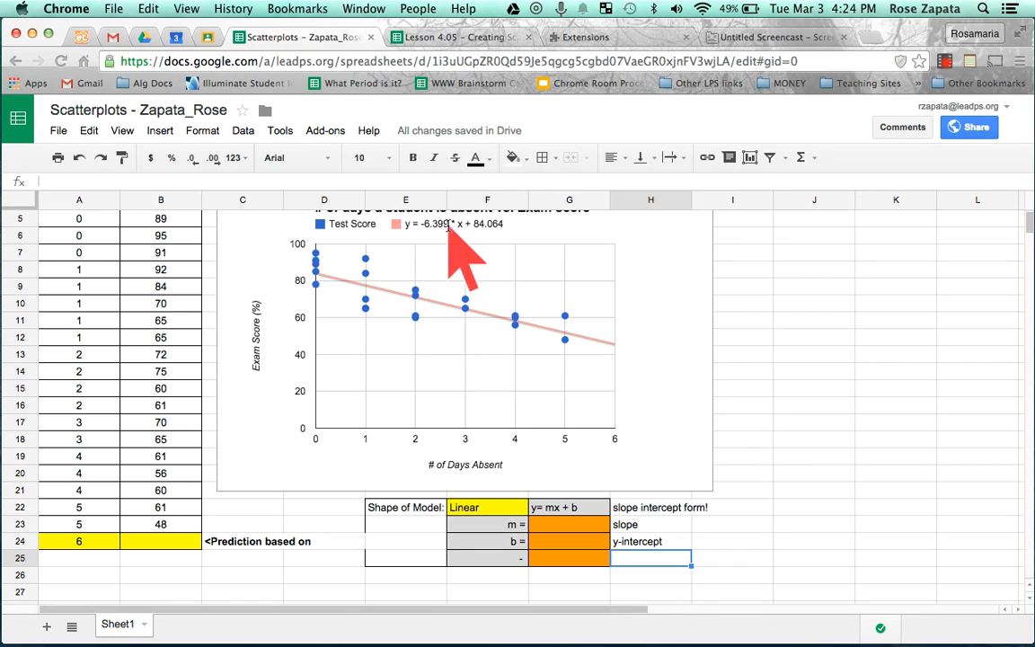
{"action": "mouse_move", "coordinate": [482, 325]}
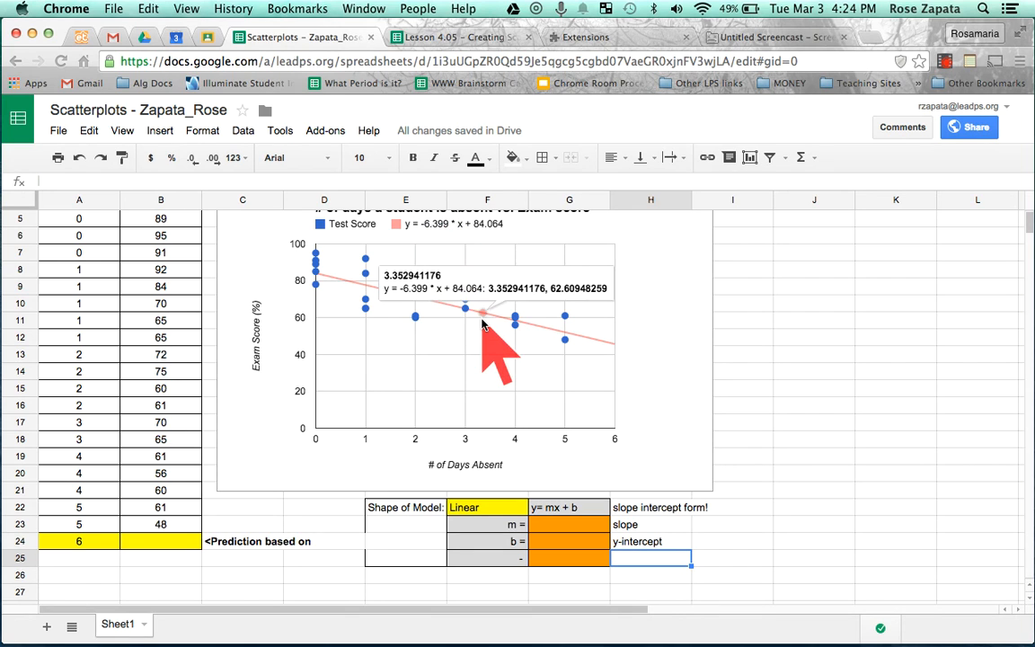
{"action": "left_click", "coordinate": [554, 526]}
{"action": "type", "text": "-"}
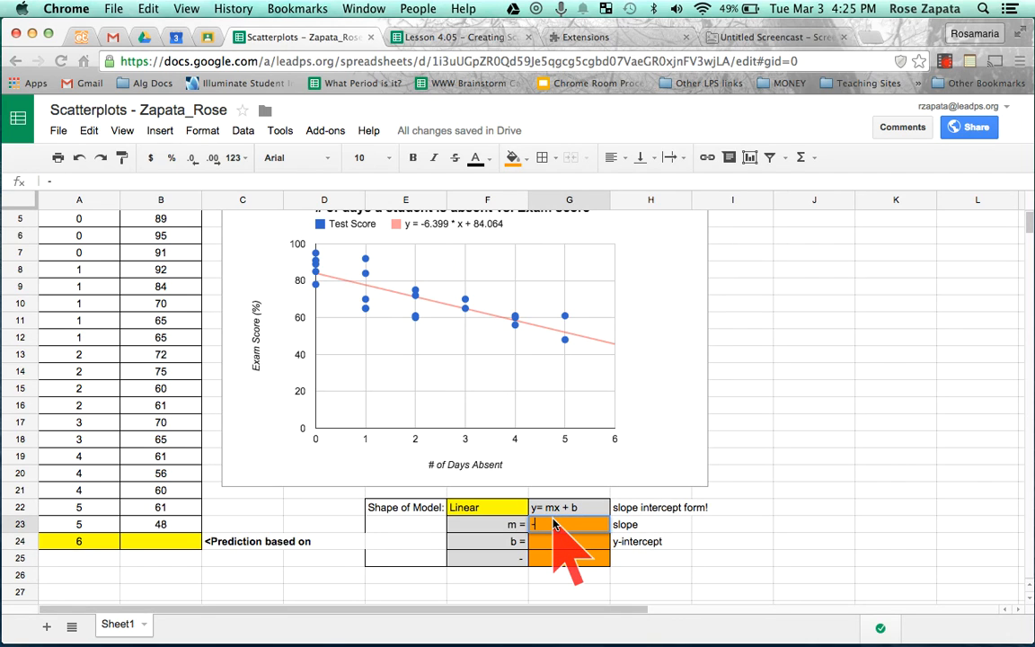
{"action": "type", "text": "6.399"}
{"action": "key", "text": "Return"}
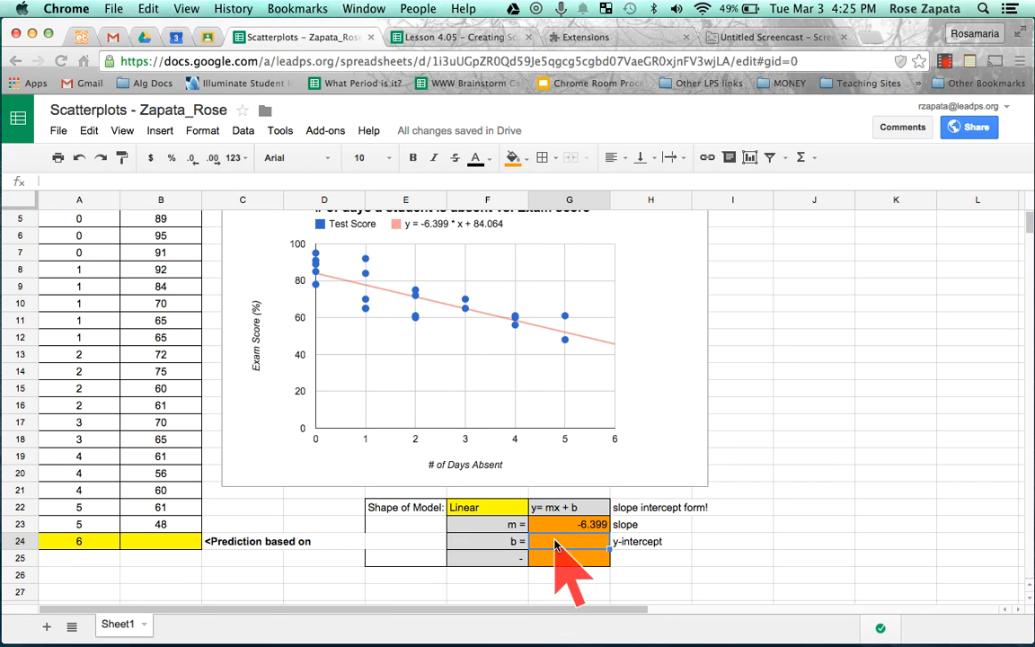
- Enter the trendline equation's y-intercept, 84.064, as the b value in G24
{"action": "type", "text": "84.064"}
{"action": "key", "text": "Return"}
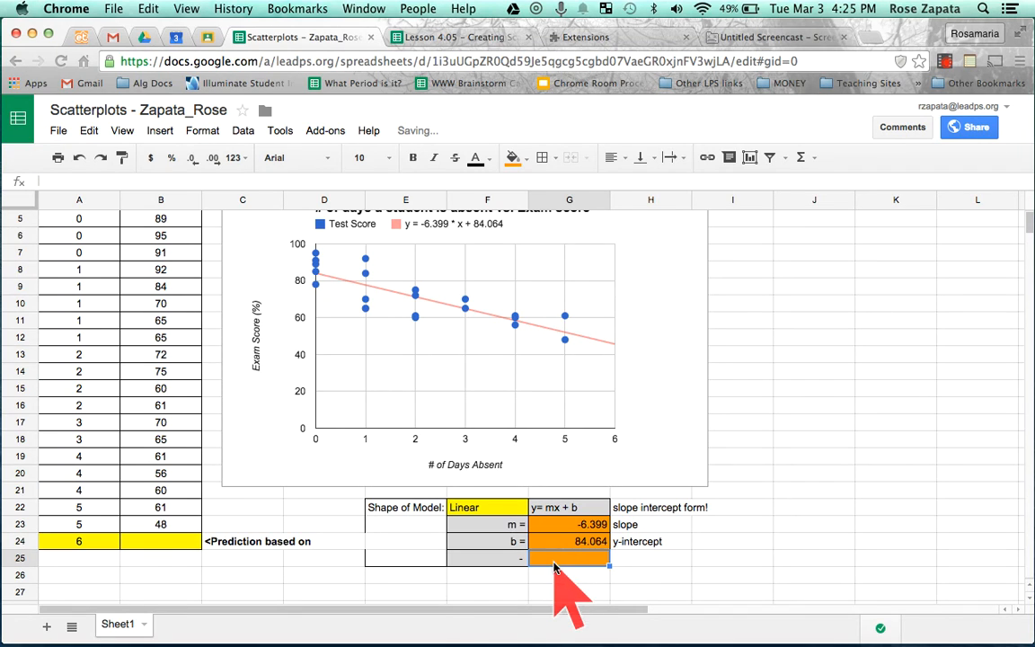
- Write the substituted expression "-6.399(6) + 84.064" as text in B25, below the prediction cell
{"action": "left_click", "coordinate": [85, 547]}
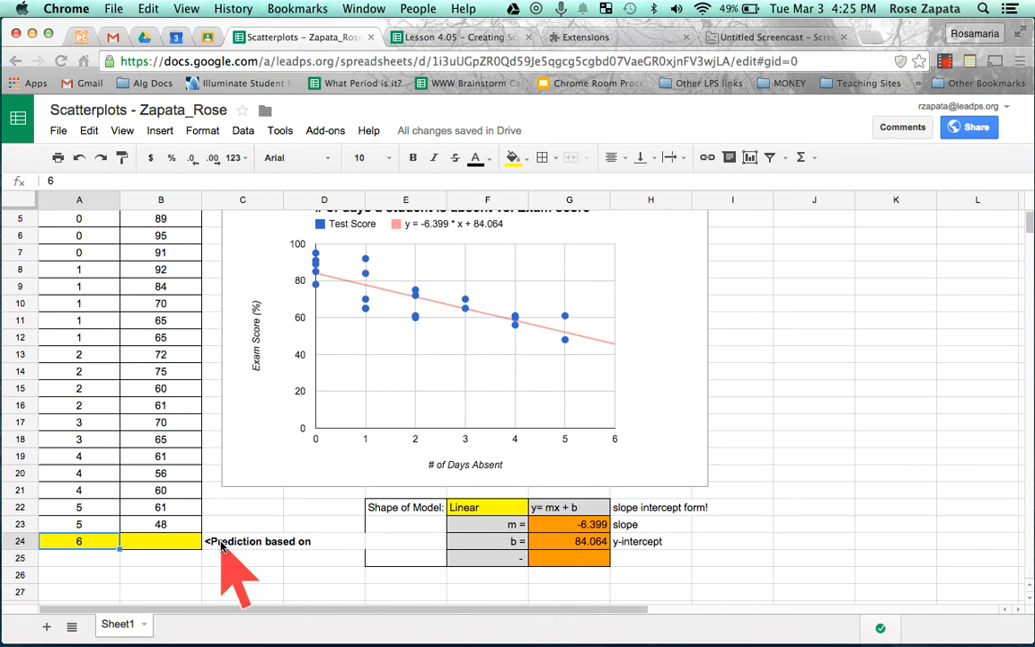
{"action": "left_click", "coordinate": [174, 548]}
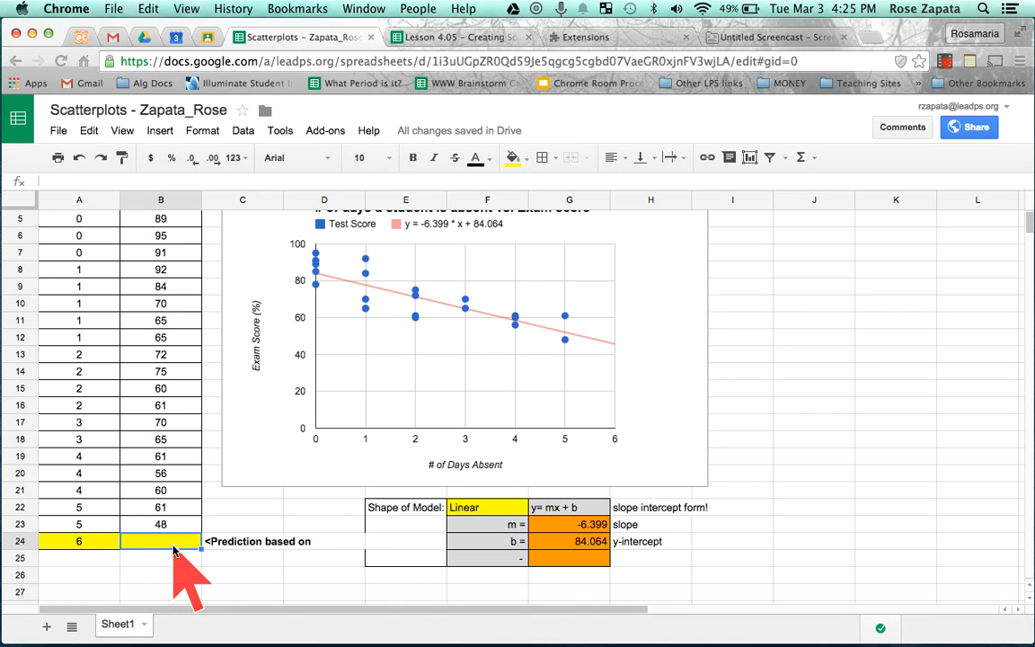
{"action": "left_click", "coordinate": [76, 545]}
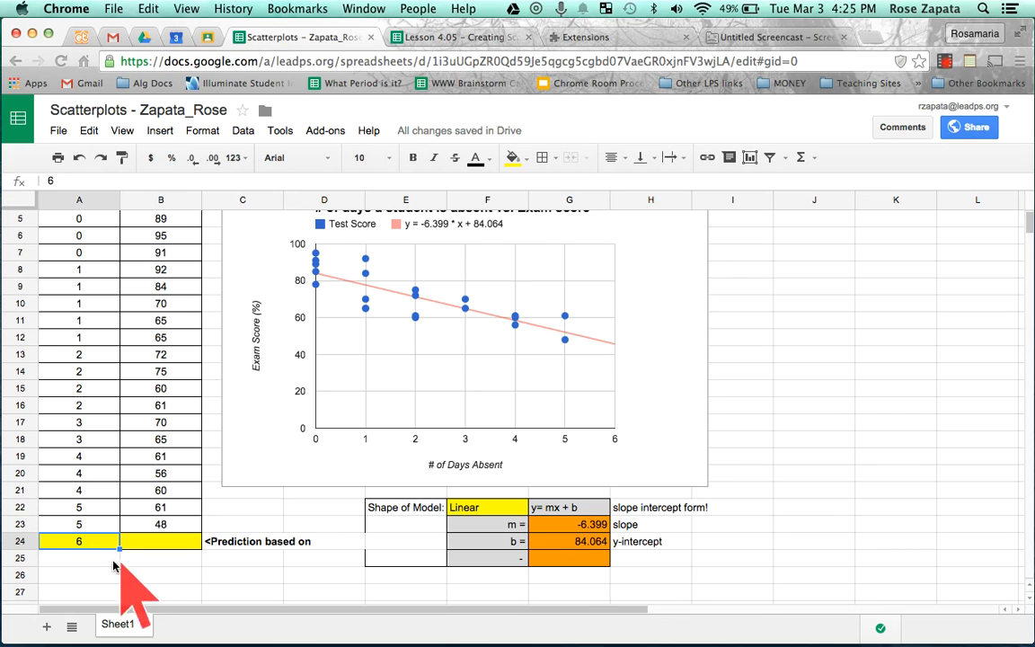
{"action": "left_click", "coordinate": [154, 567]}
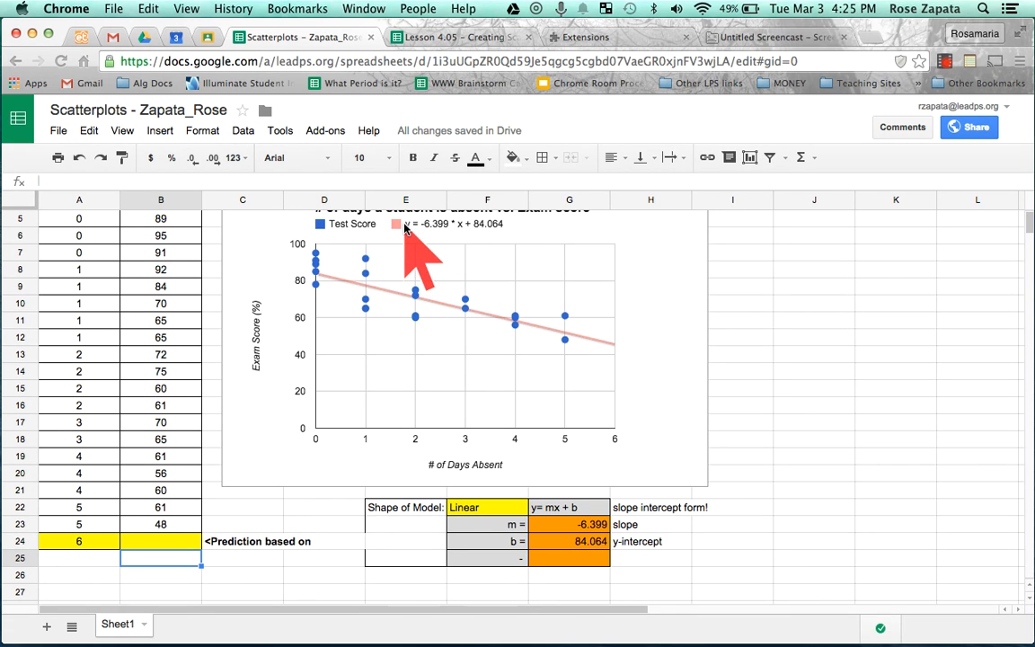
{"action": "mouse_move", "coordinate": [610, 337]}
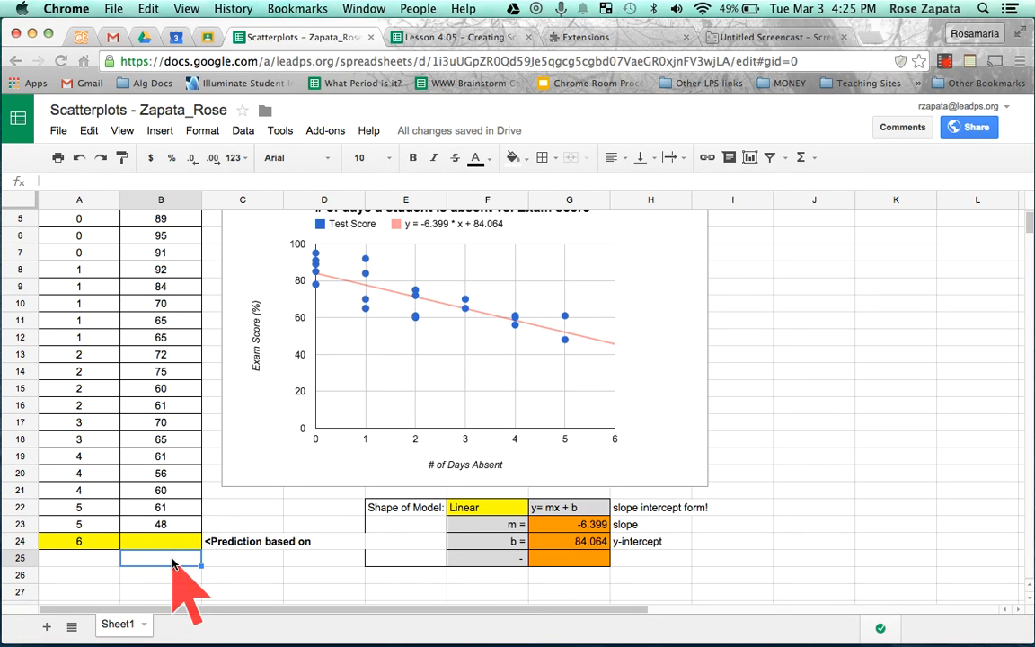
{"action": "double_click", "coordinate": [173, 564]}
{"action": "type", "text": "-6.399(6) + 84."}
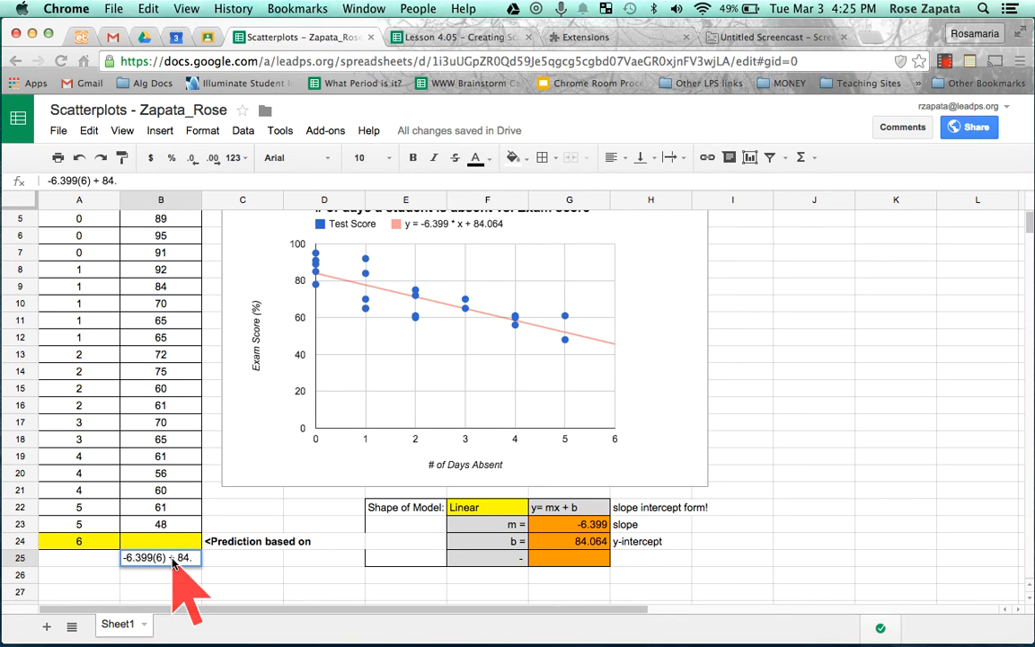
{"action": "type", "text": "64"}
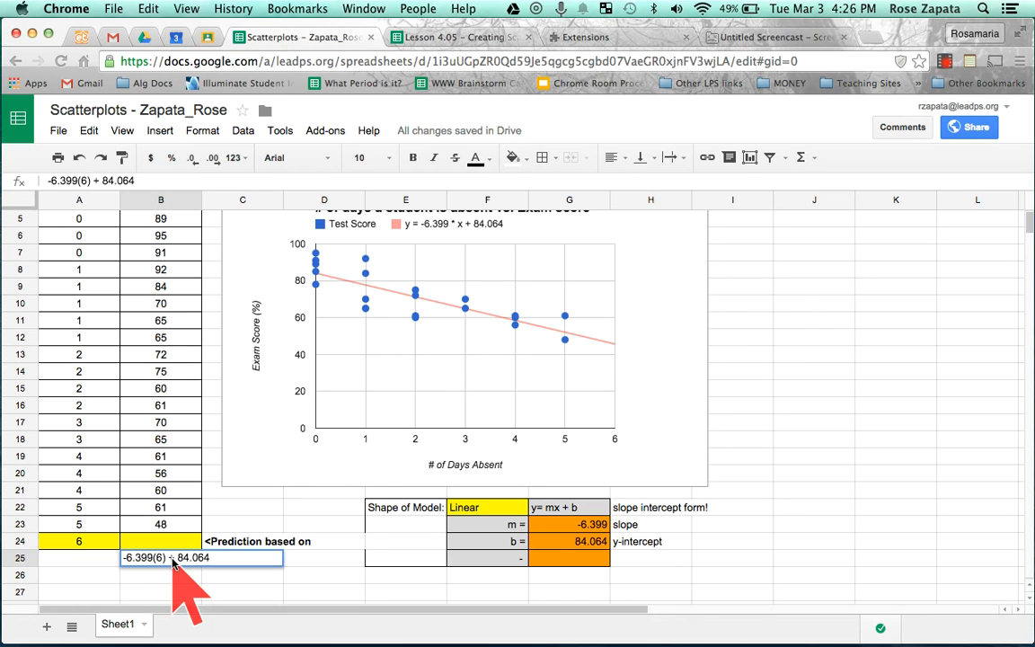
{"action": "key", "text": "Return"}
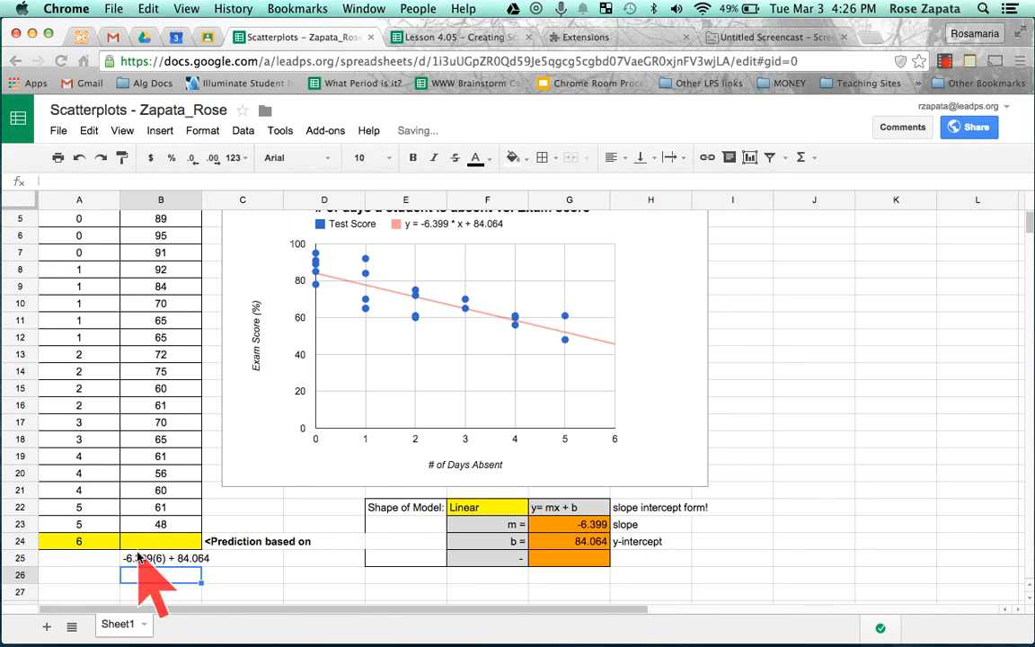
- Change the prediction row's x value in A24 to 10
{"action": "left_click", "coordinate": [87, 544]}
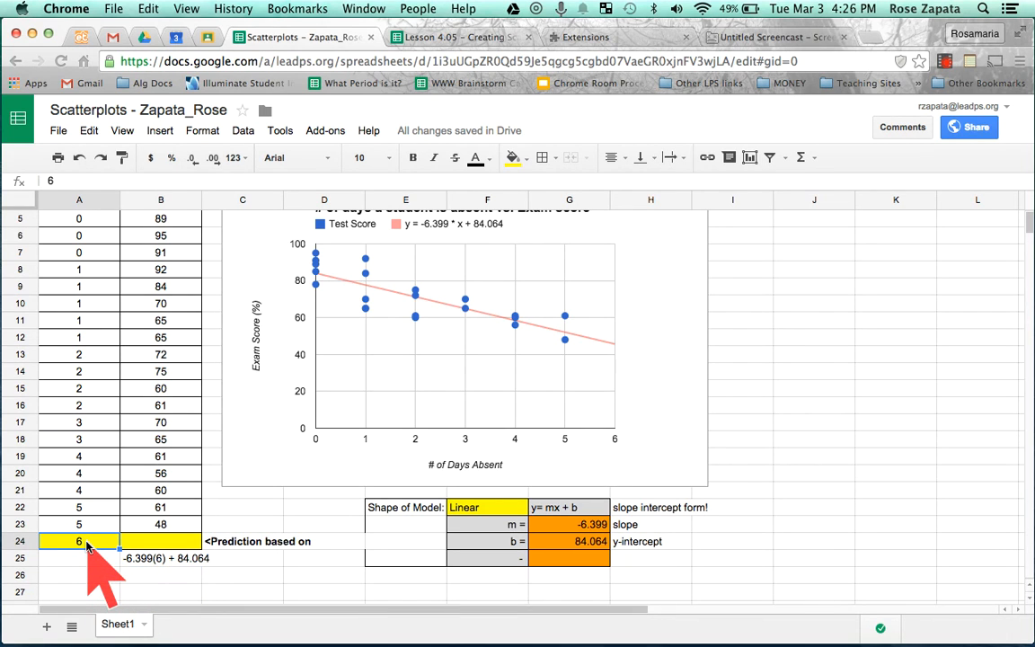
{"action": "type", "text": "10"}
{"action": "key", "text": "Return"}
- Write the expression "-6.399(10) + 84.064" as text in B26, below the first worked expression
{"action": "left_click", "coordinate": [160, 575]}
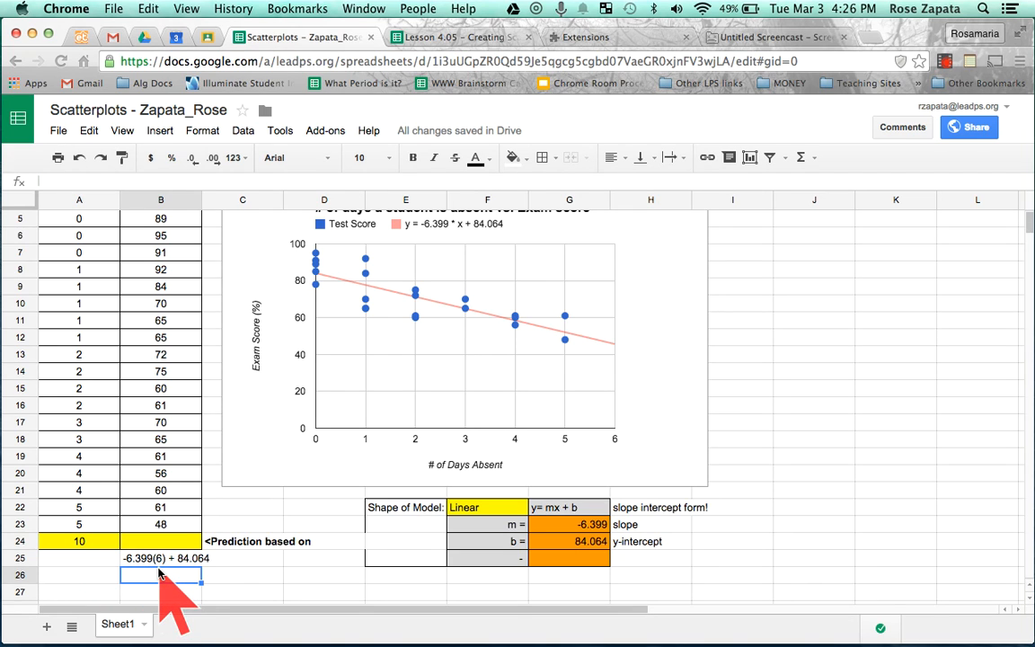
{"action": "type", "text": "-6"}
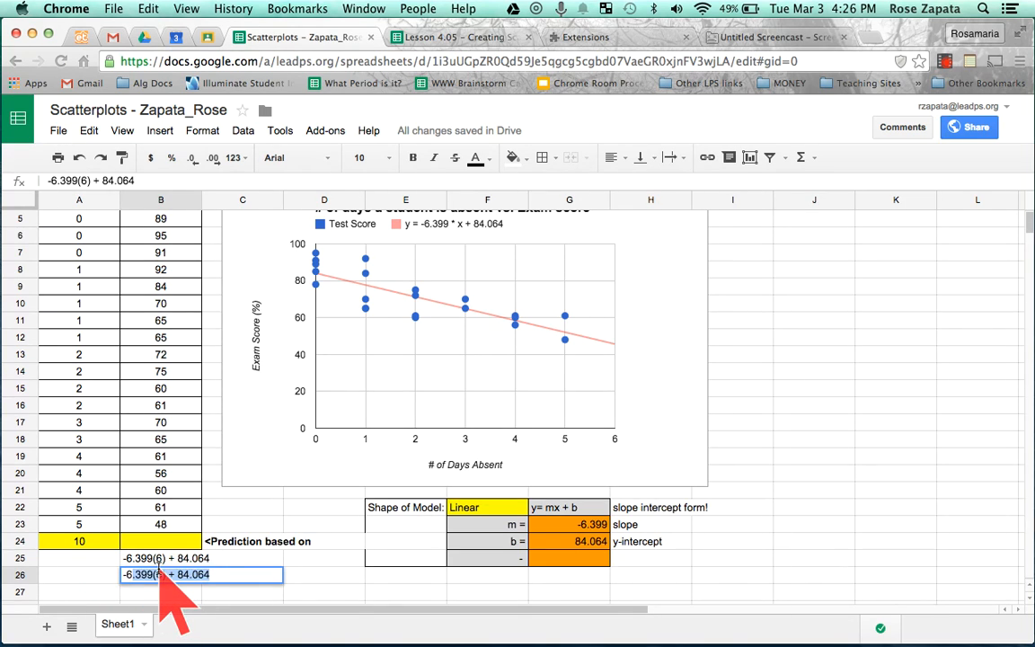
{"action": "type", "text": ".399(6"}
{"action": "key", "text": "BackSpace"}
{"action": "key", "text": "BackSpace"}
{"action": "type", "text": "10"}
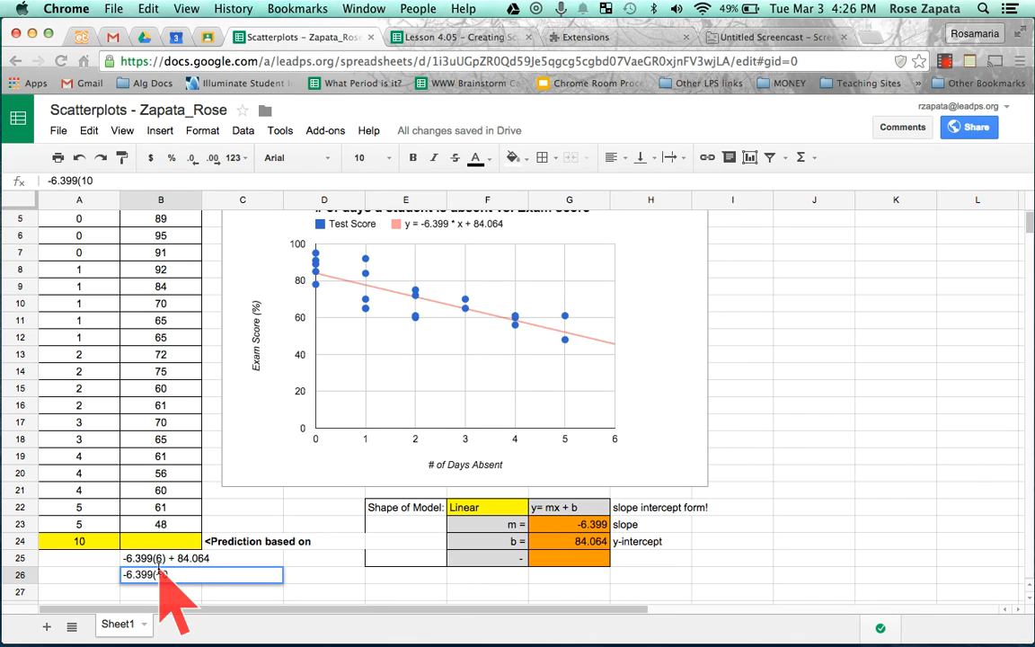
{"action": "type", "text": ") + 84.064"}
{"action": "key", "text": "Return"}
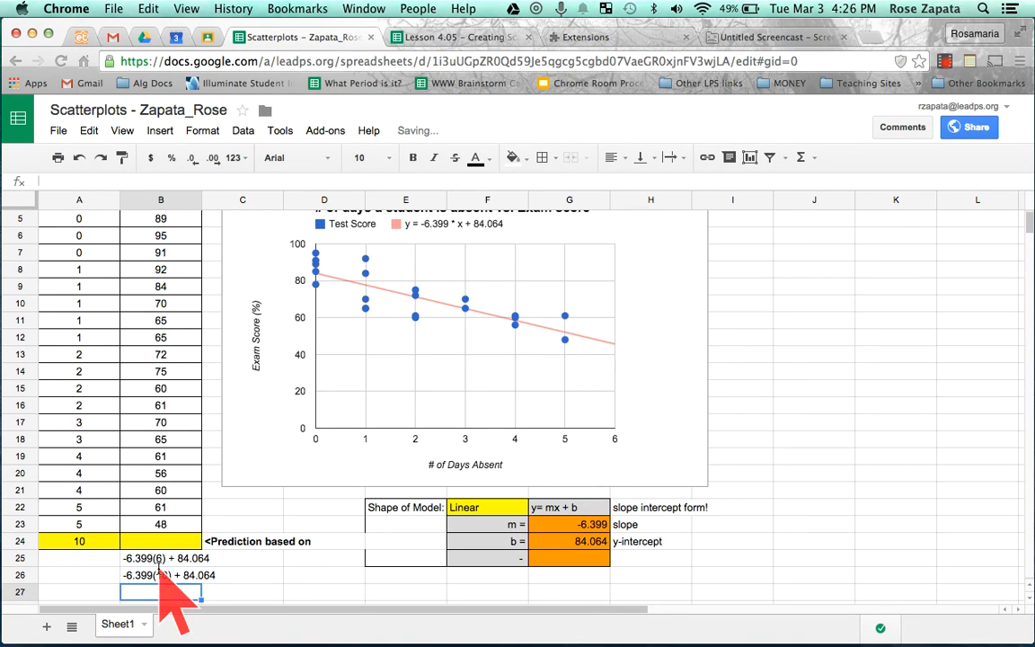
- Enter the prediction formula =G23*A24+G24 in B24, using cell references for the slope, x value and y-intercept
{"action": "left_click", "coordinate": [159, 542]}
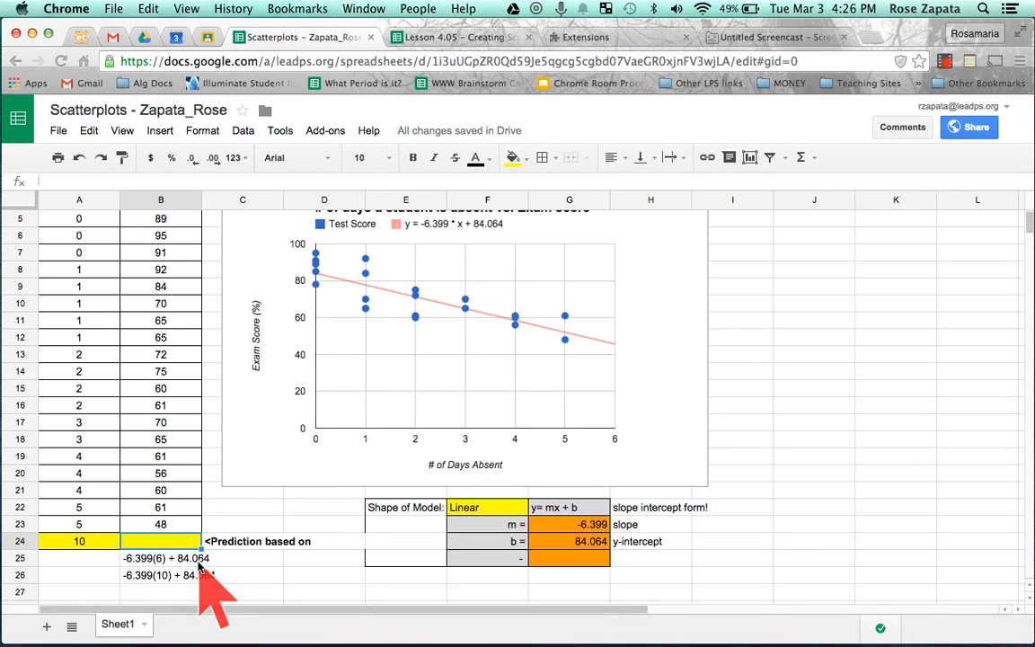
{"action": "left_click", "coordinate": [74, 541]}
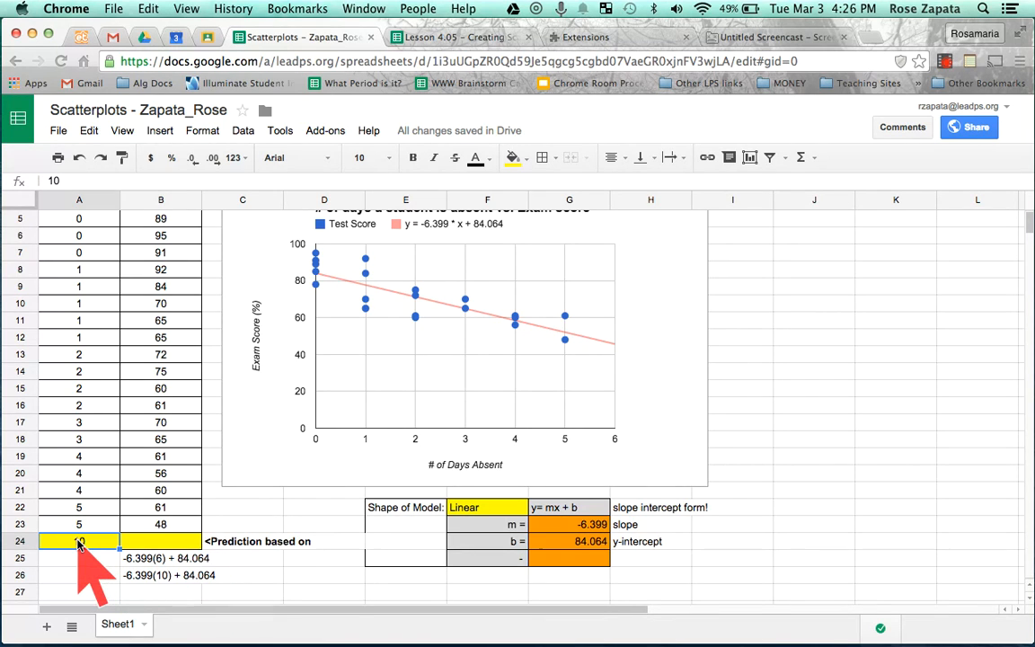
{"action": "left_click", "coordinate": [163, 542]}
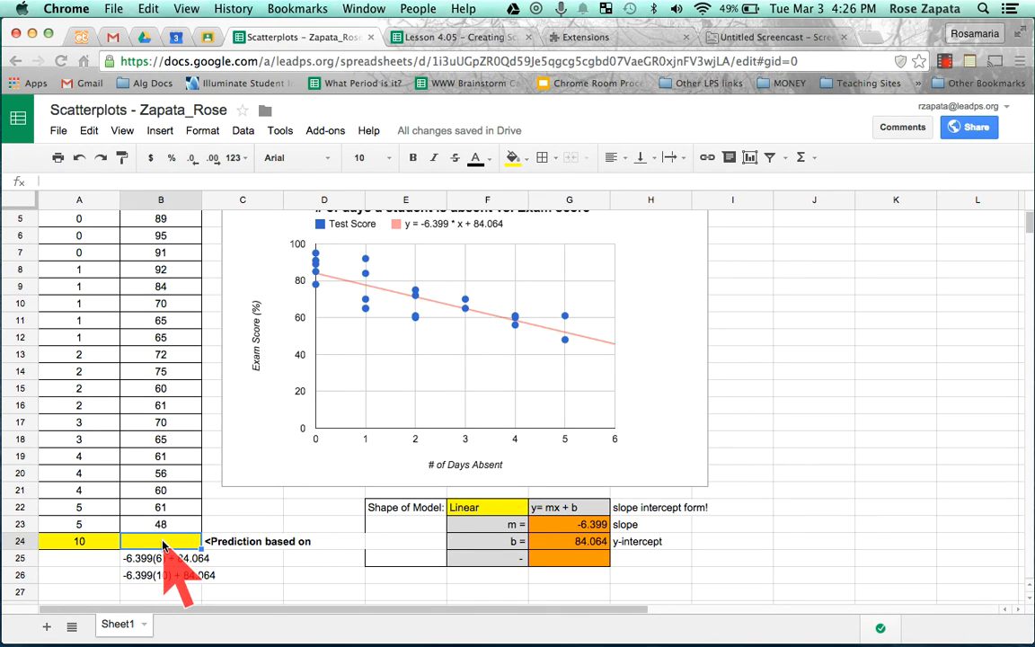
{"action": "type", "text": "="}
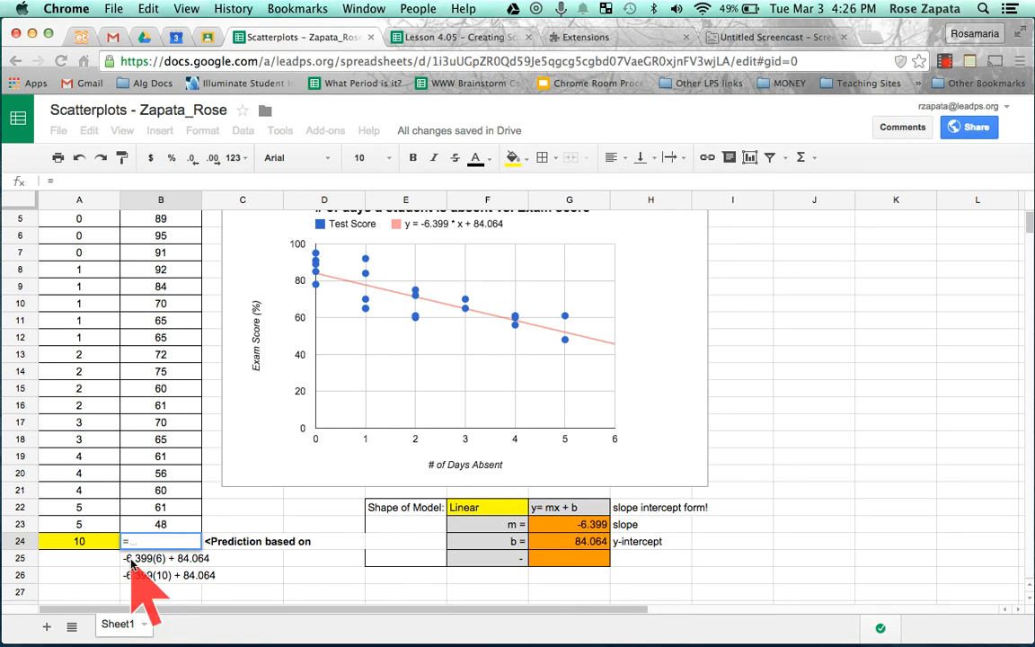
{"action": "left_click", "coordinate": [594, 529]}
{"action": "left_click", "coordinate": [77, 542]}
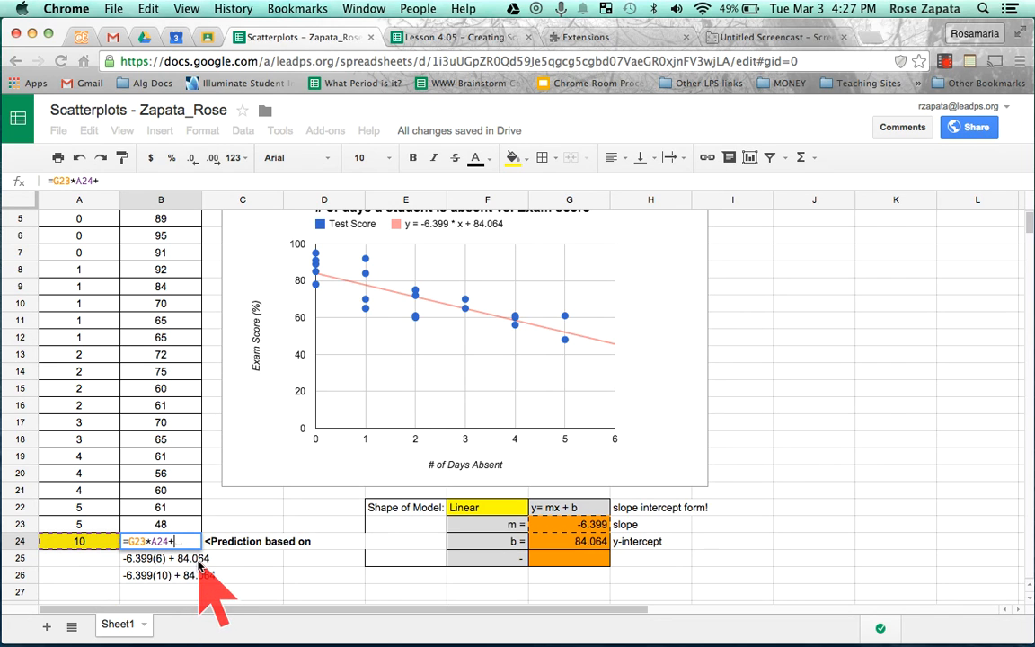
{"action": "left_click", "coordinate": [593, 546]}
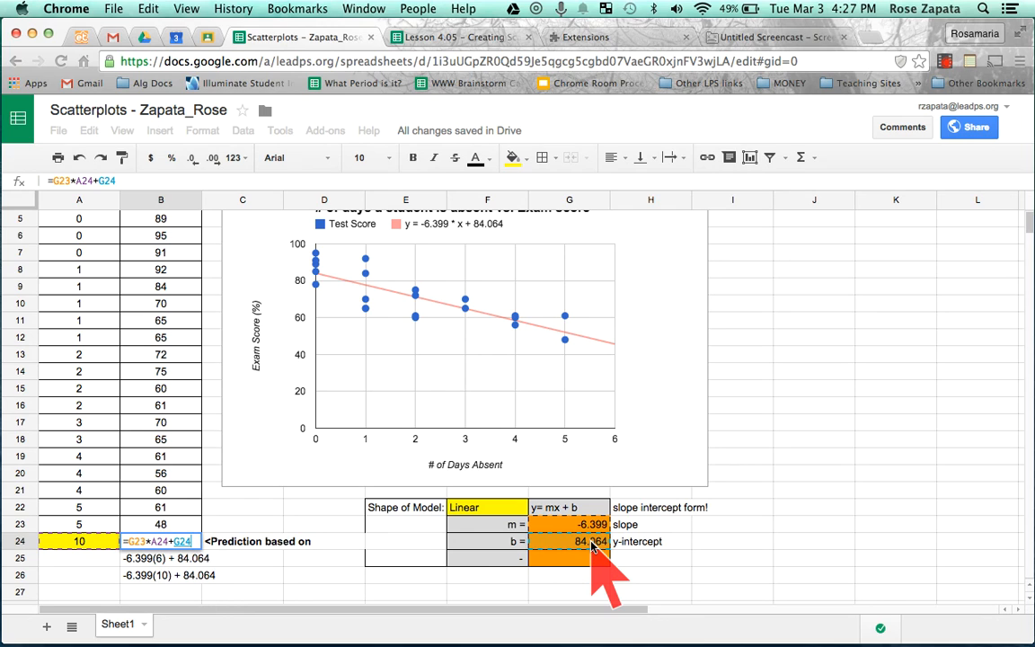
{"action": "key", "text": "Return"}
{"action": "left_click", "coordinate": [179, 541]}
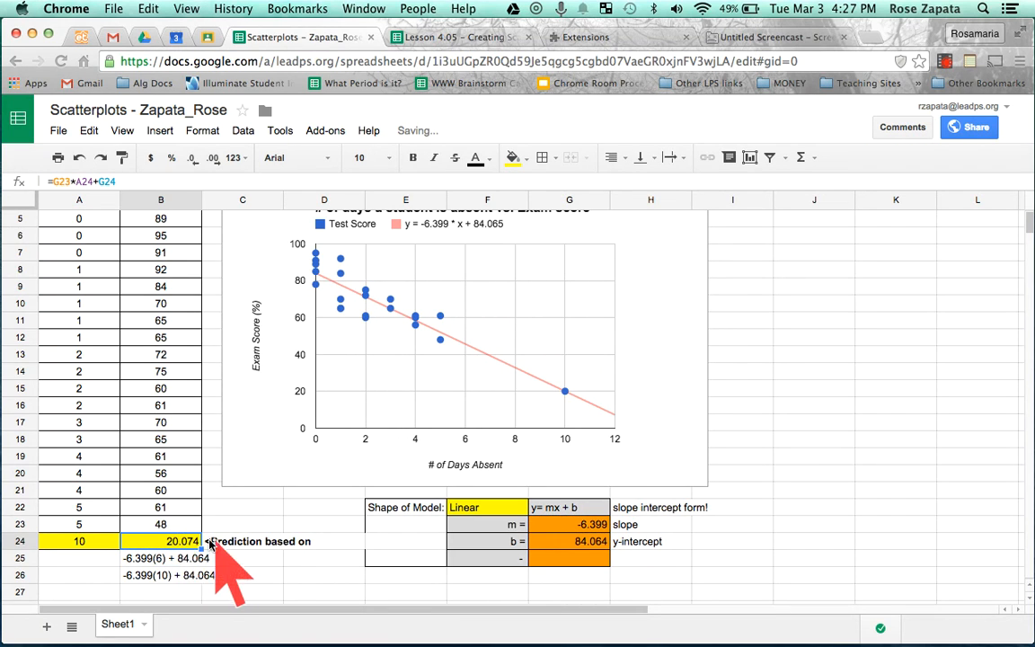
- Test the prediction formula by setting the x value in A24 to 1, 2 and 5.5 in turn
{"action": "left_click", "coordinate": [77, 542]}
{"action": "type", "text": "1"}
{"action": "key", "text": "Return"}
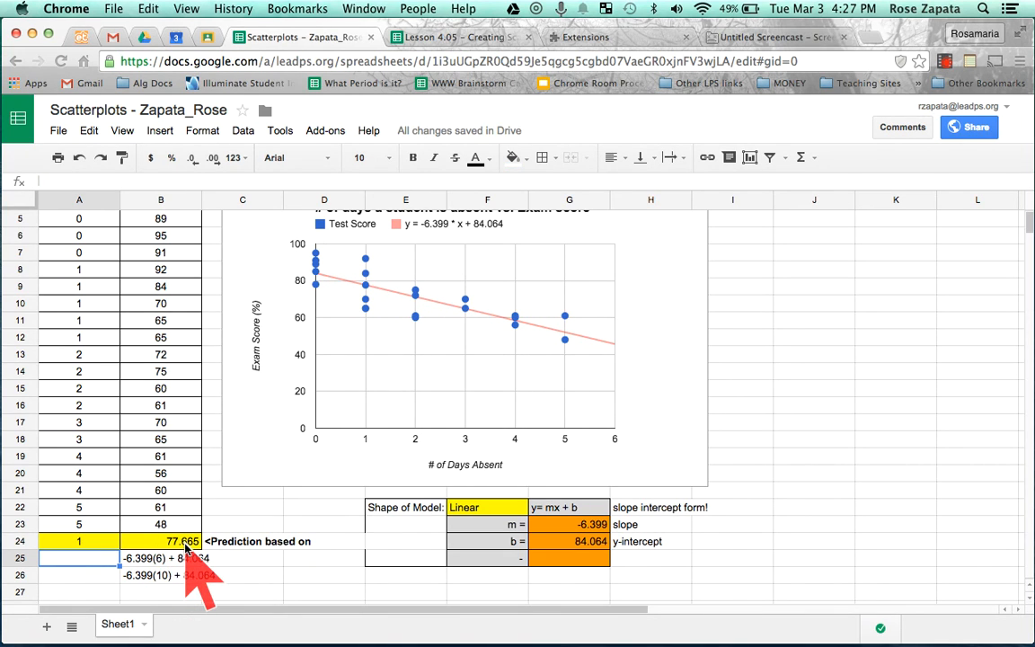
{"action": "left_click", "coordinate": [87, 542]}
{"action": "type", "text": "2"}
{"action": "key", "text": "Return"}
{"action": "left_click", "coordinate": [74, 547]}
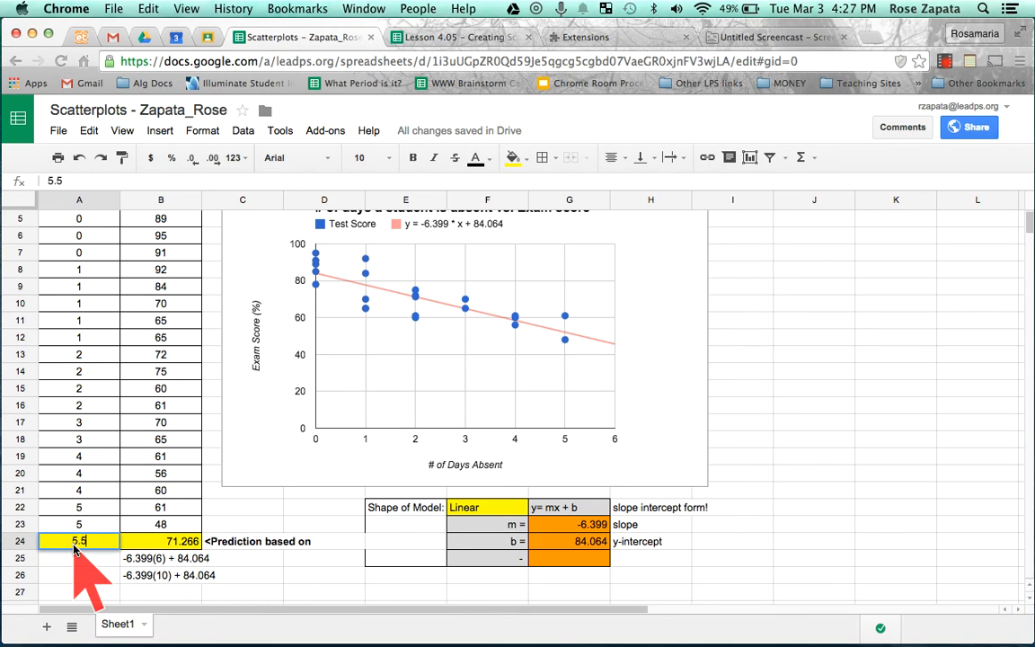
{"action": "key", "text": "Return"}
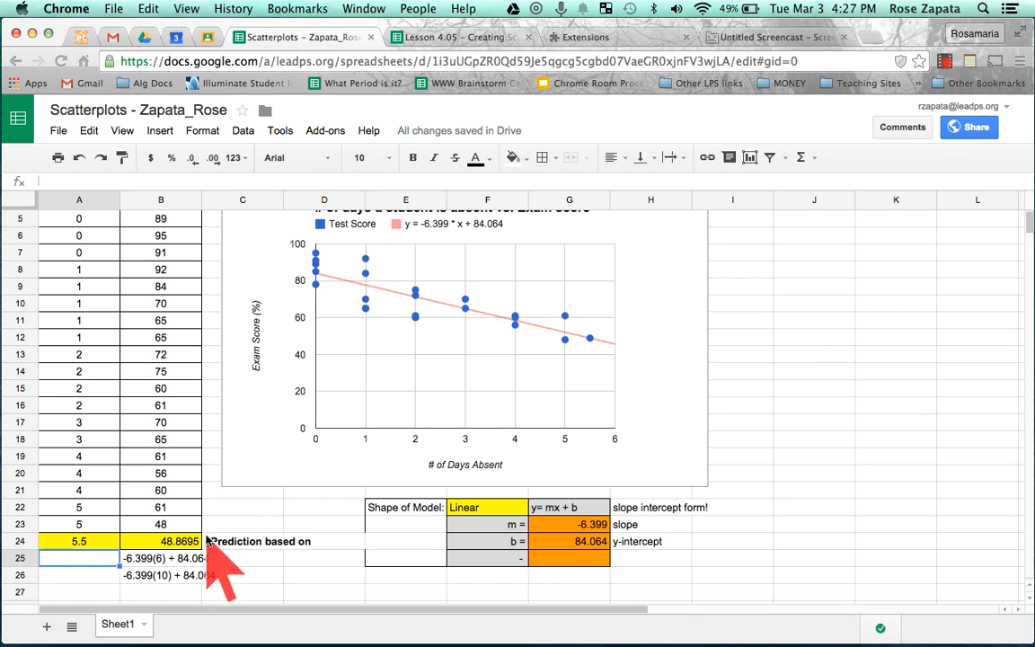
- Set the x value in A24 to 100 and select the prediction cell B24 to check its result
{"action": "left_click", "coordinate": [85, 542]}
{"action": "type", "text": "100"}
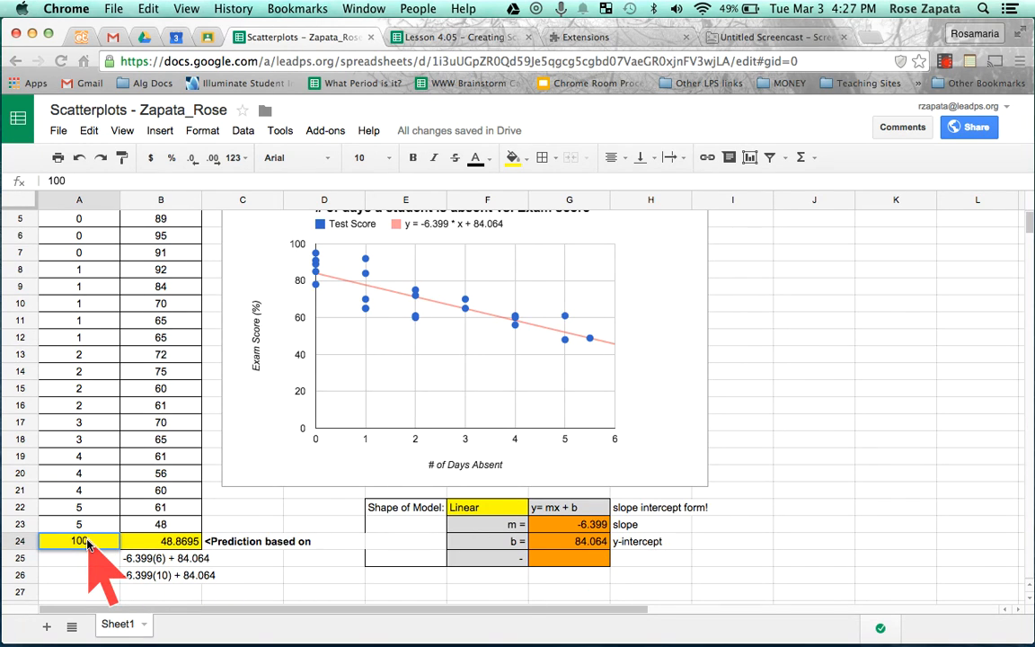
{"action": "key", "text": "Return"}
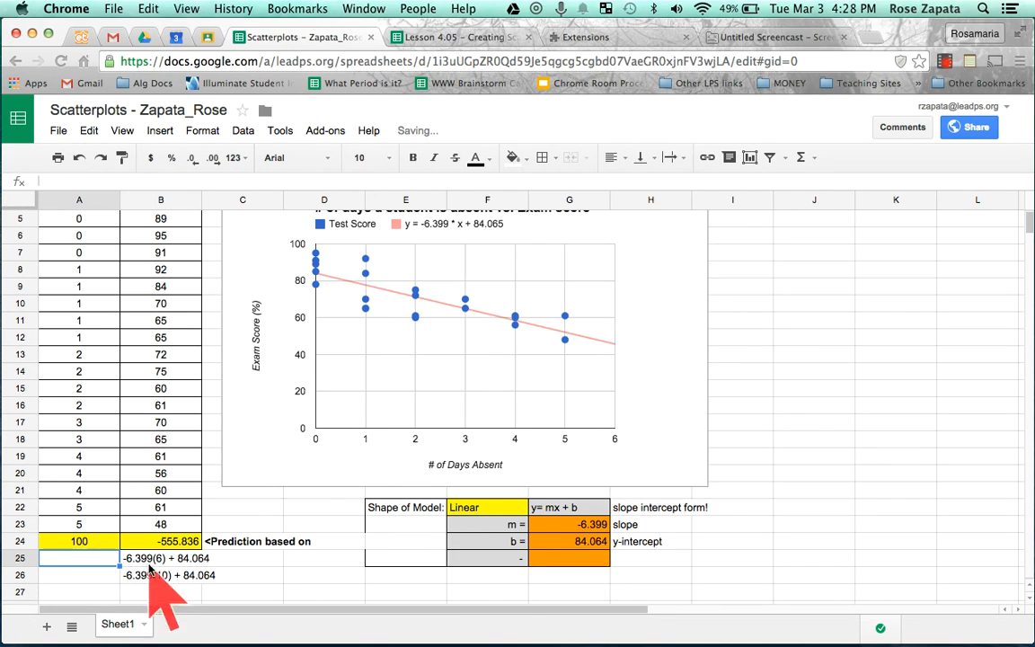
{"action": "left_click", "coordinate": [163, 545]}
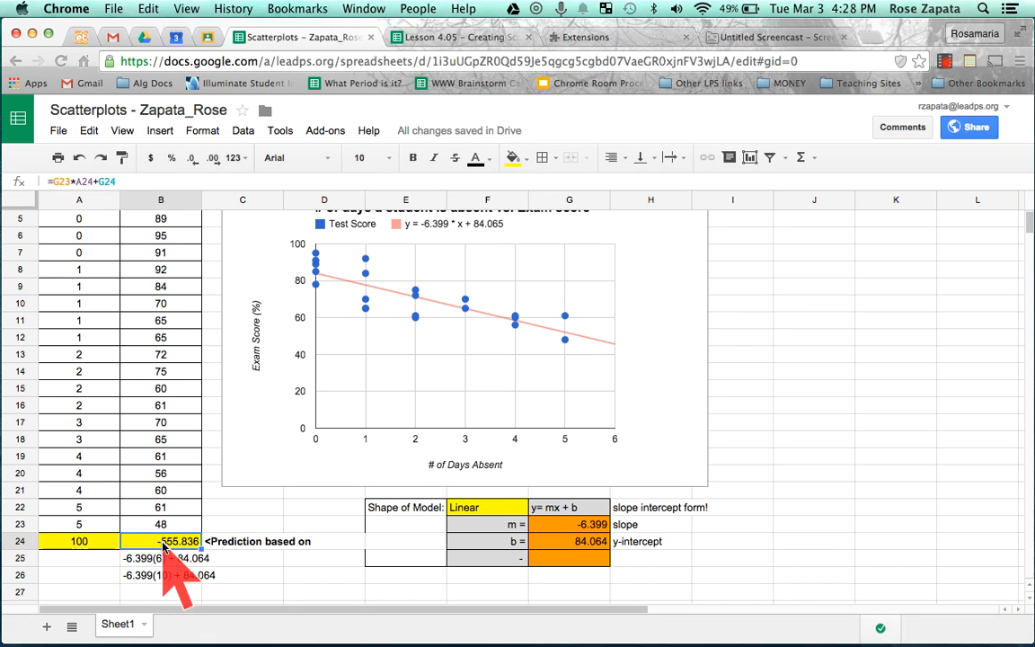